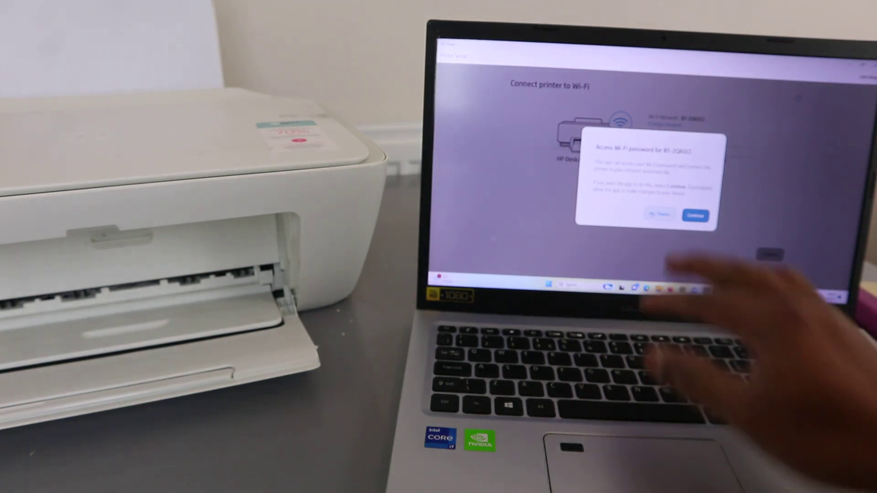
Decline HP Smart's request to read the saved Wi-Fi password with No Thanks
click(651, 215)
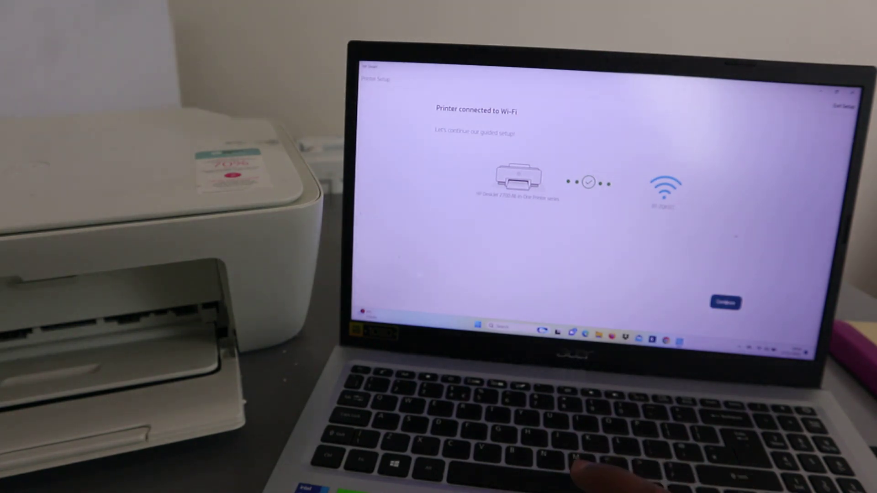
Continue past the Printer connected to Wi-Fi confirmation to driver installation
click(726, 303)
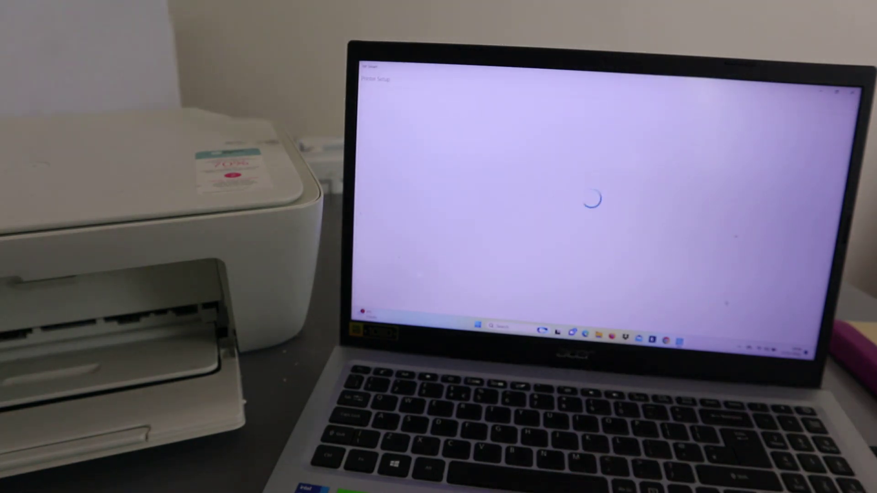